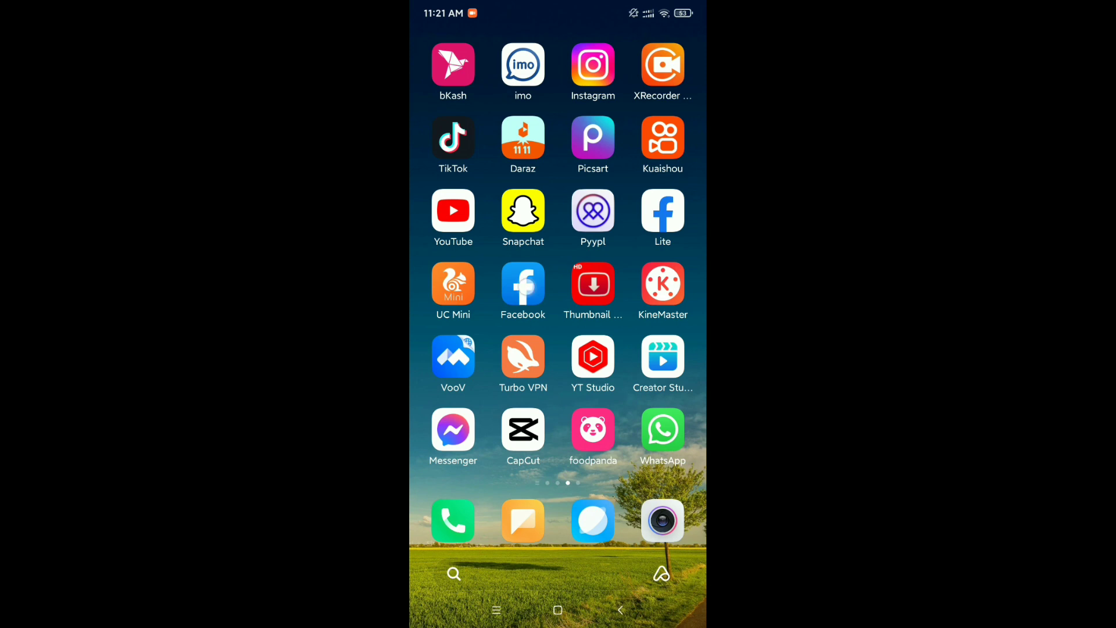
Step: Launch Facebook and go to your own profile page from the menu
click(524, 287)
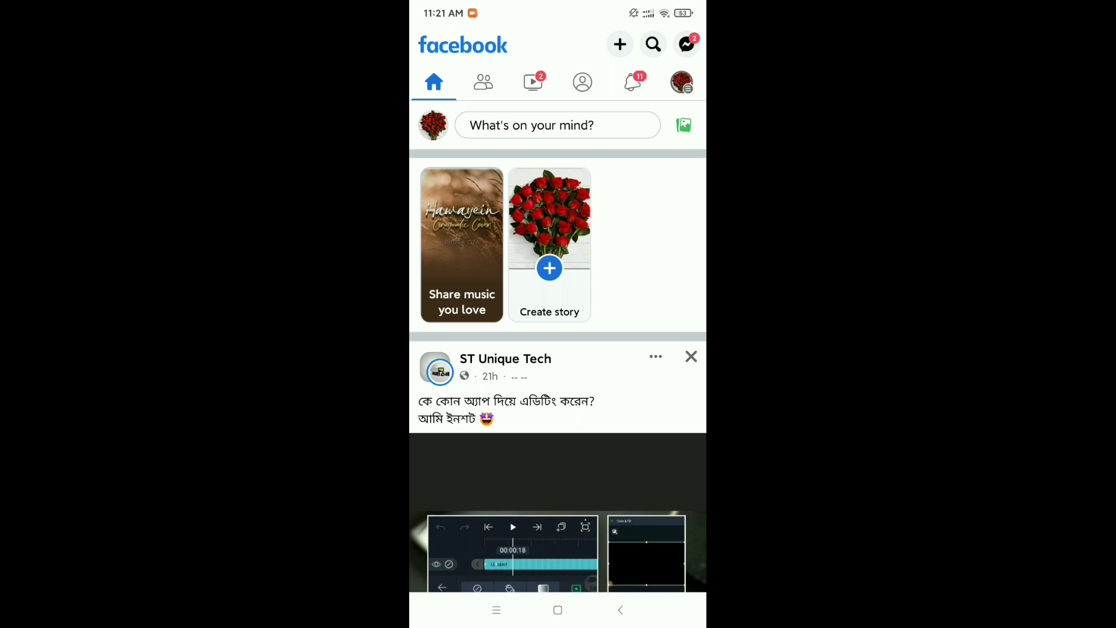
click(681, 82)
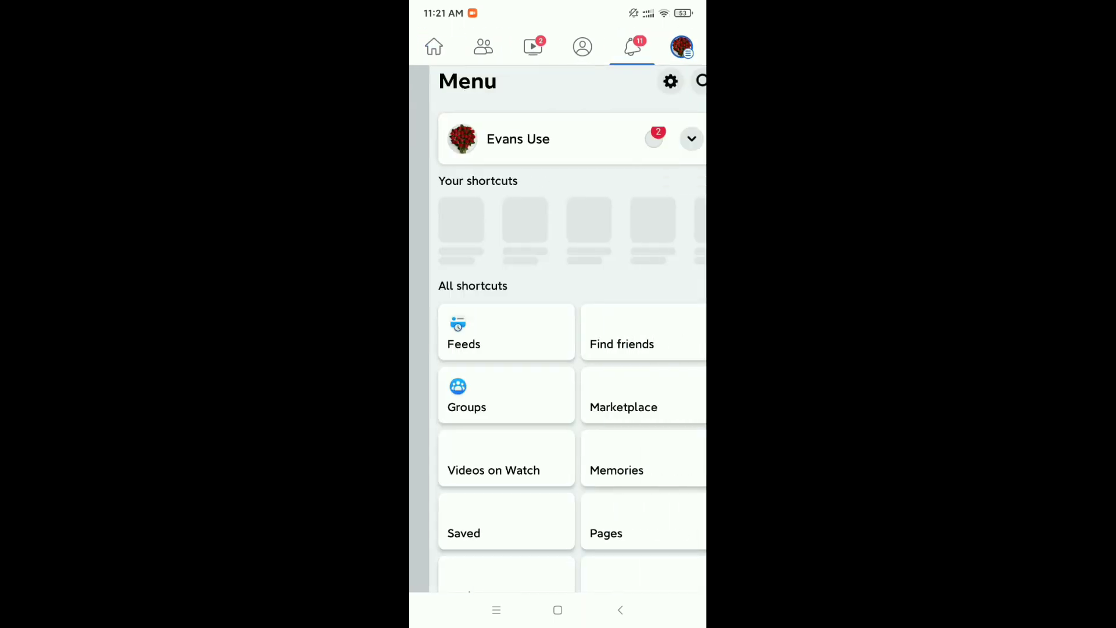
click(524, 139)
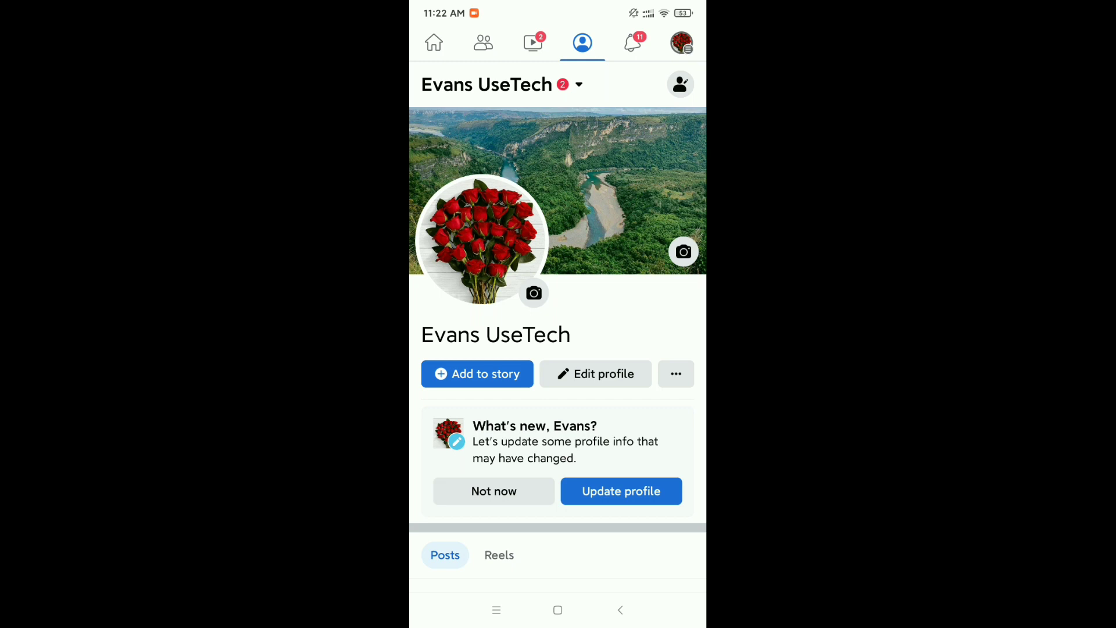
Step: From the menu, reach Settings and then the Personal information page
click(682, 42)
scroll(557, 392, down, 5)
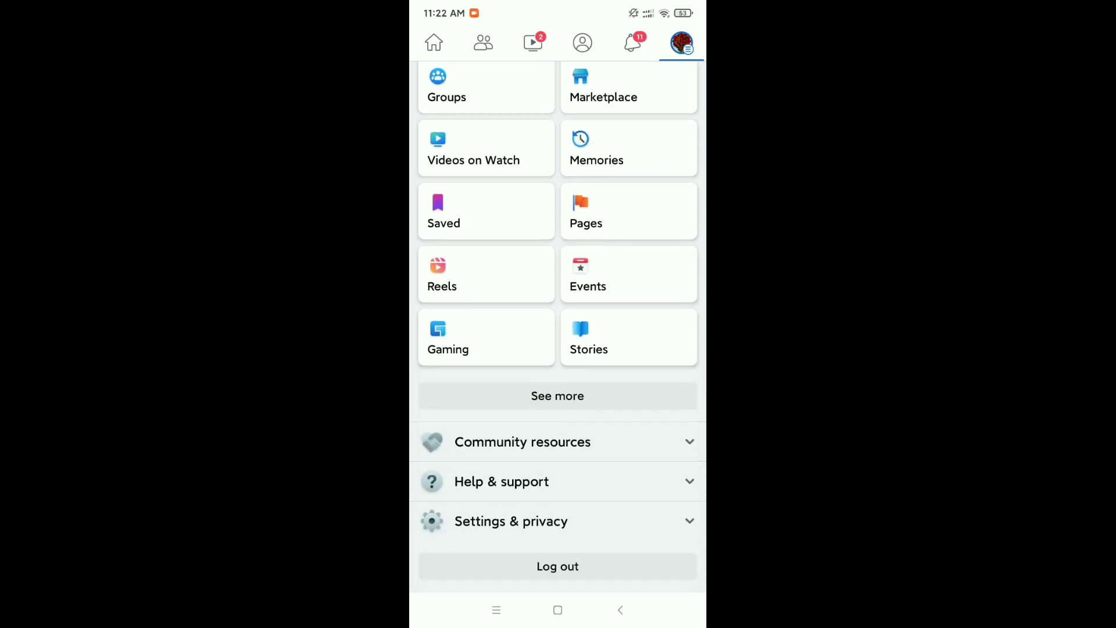
click(557, 521)
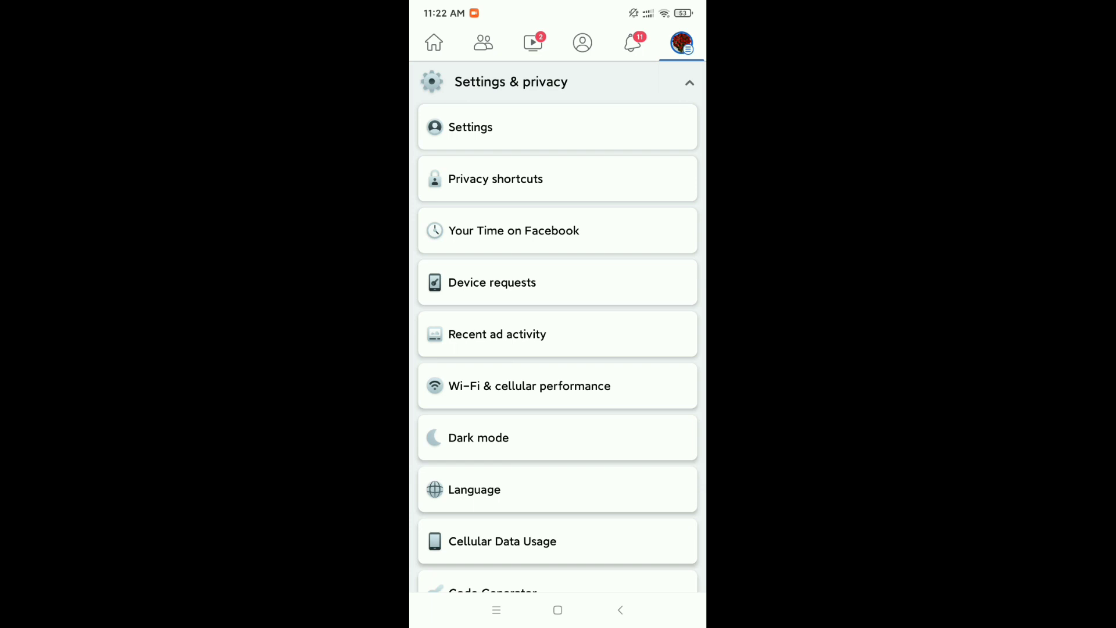
click(572, 127)
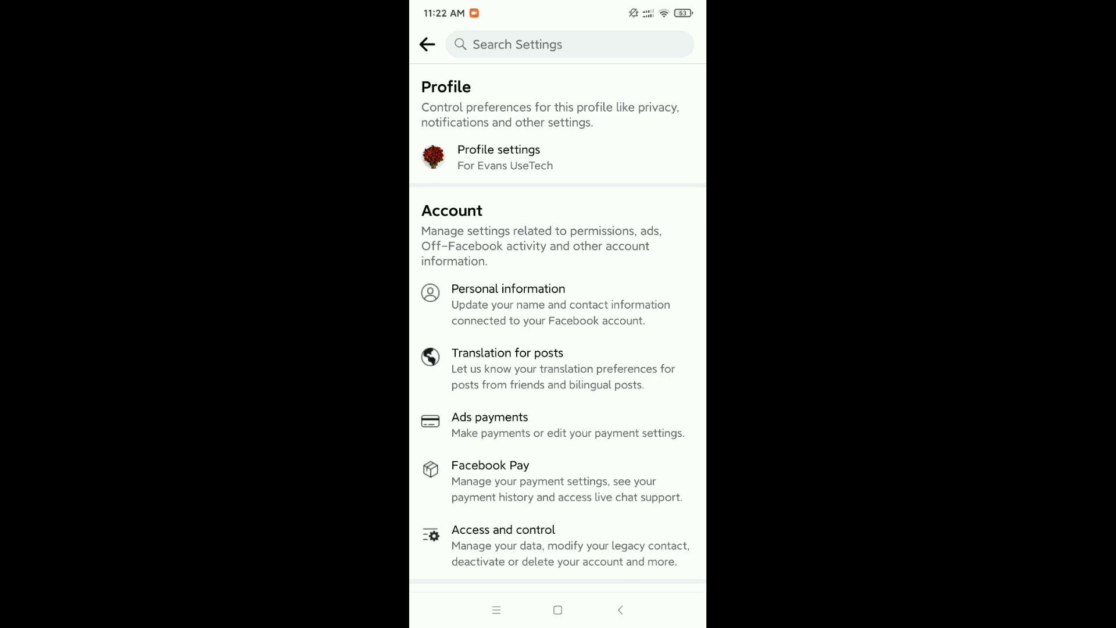
click(559, 303)
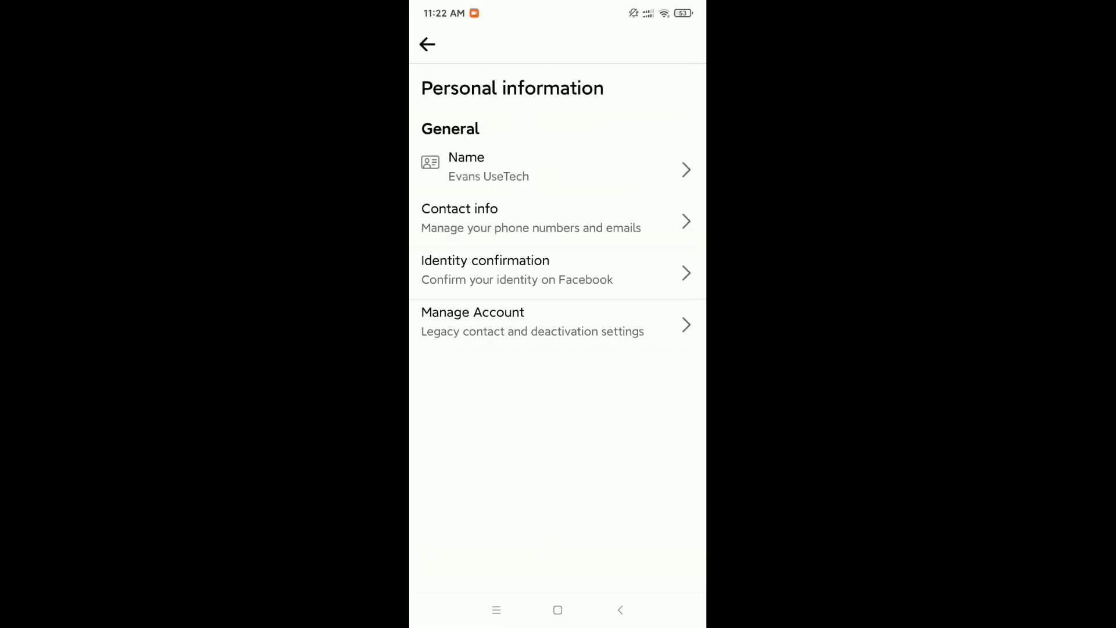
Step: Go into Name settings and start adding a nickname under Other names
click(550, 172)
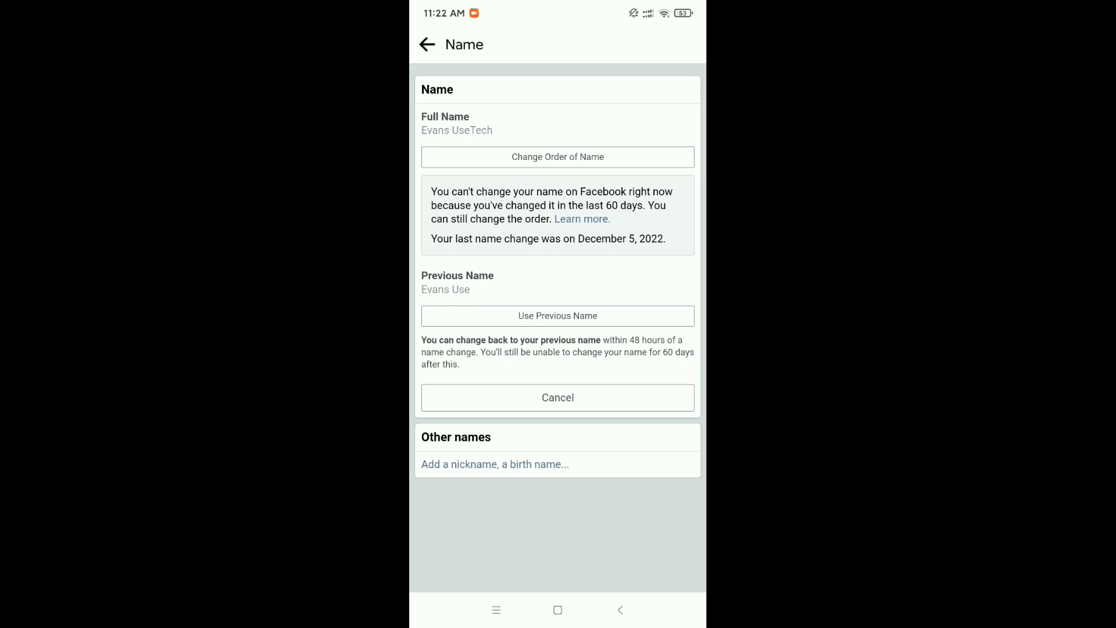
click(495, 464)
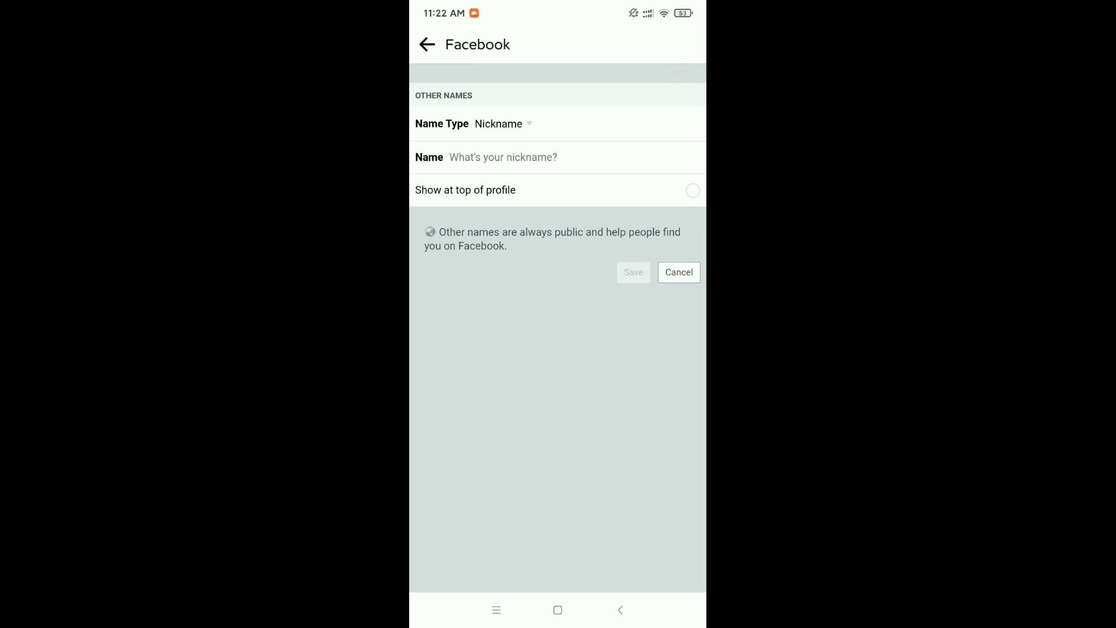
Step: Enter nickname Romeo shown at top of profile and save; back out of the error page
click(574, 157)
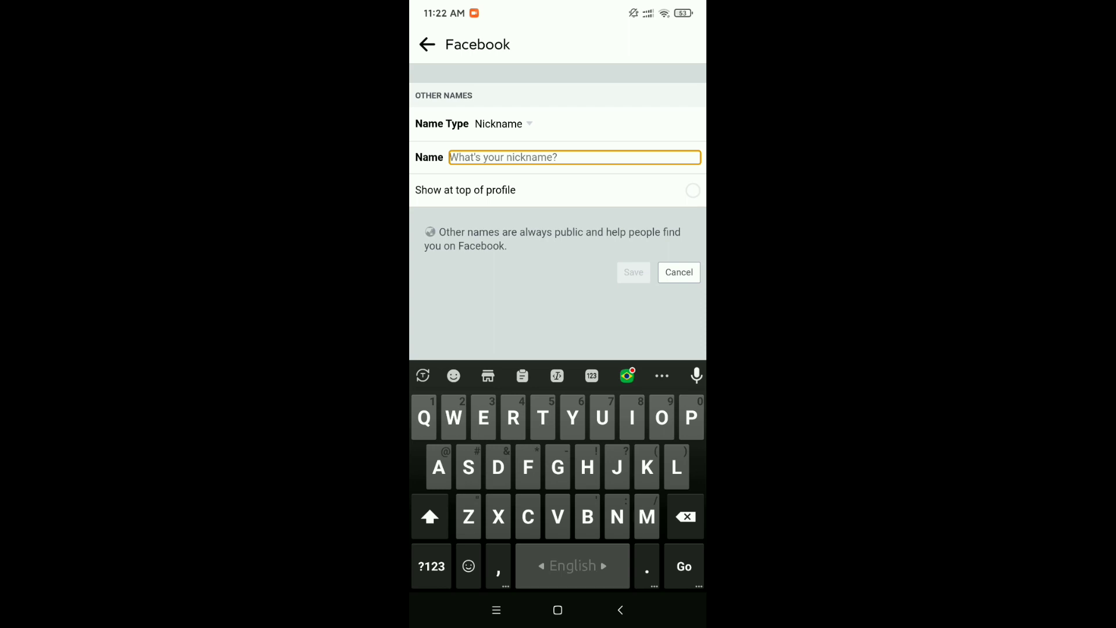
text(R)
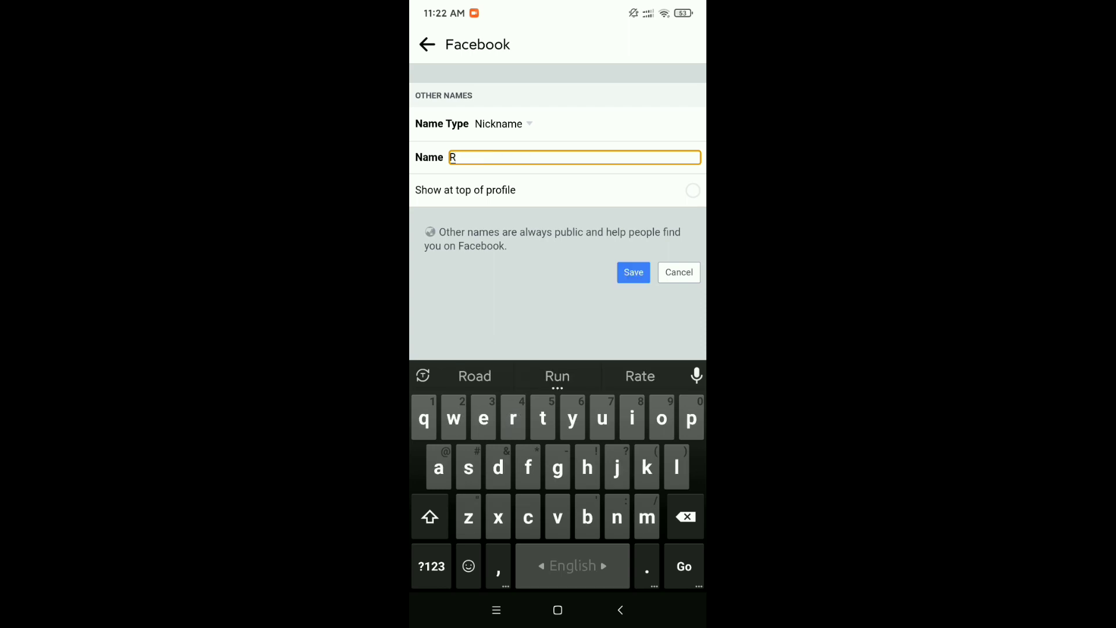
text(omeo)
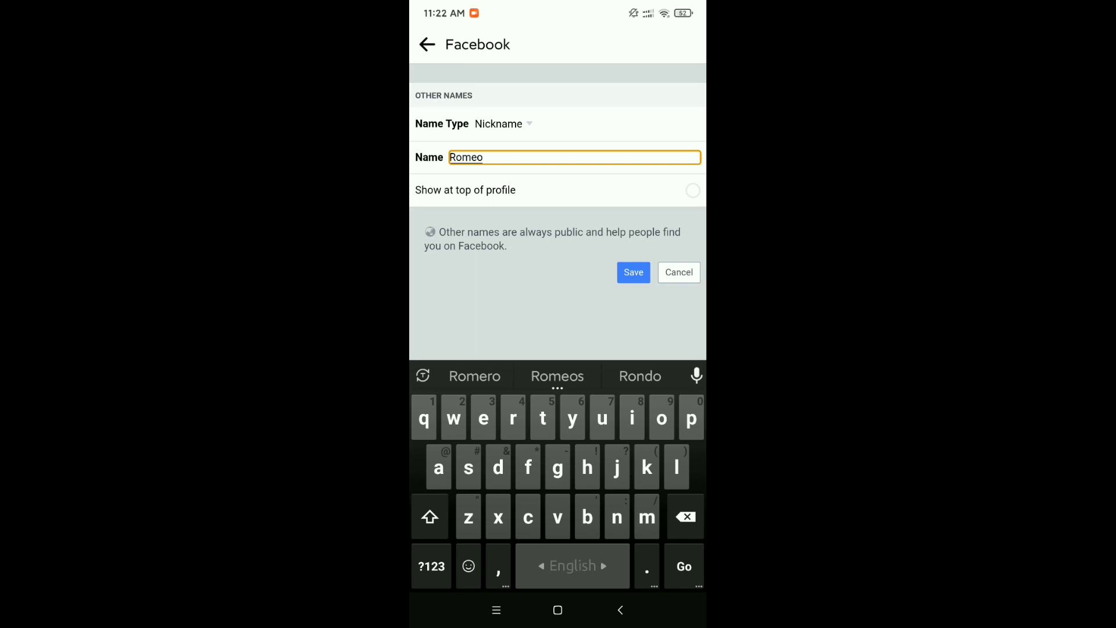
click(620, 610)
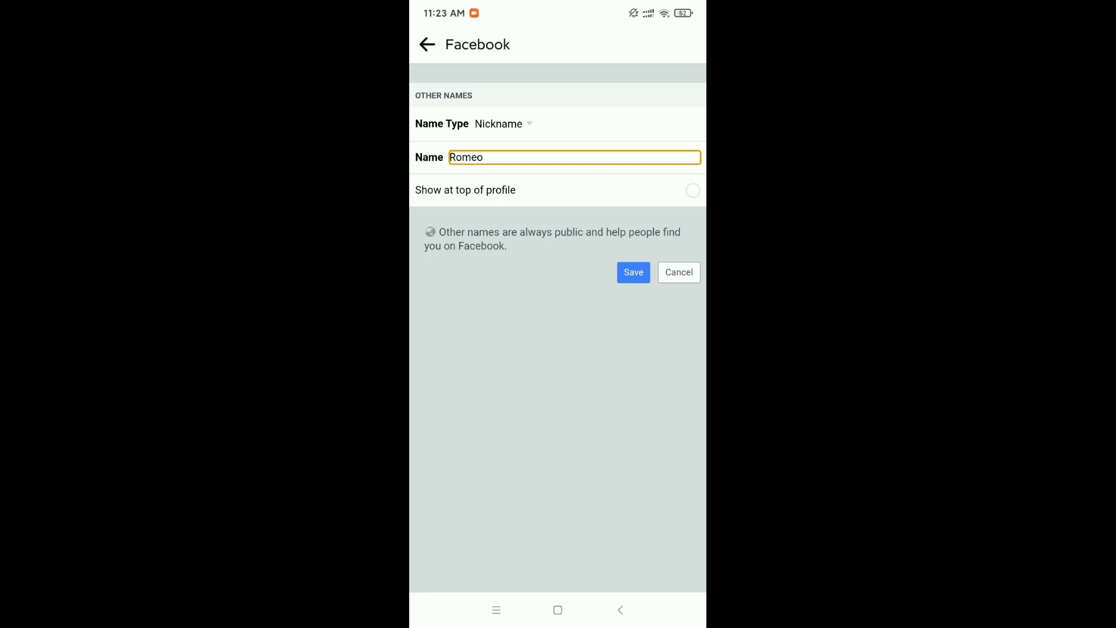
click(693, 190)
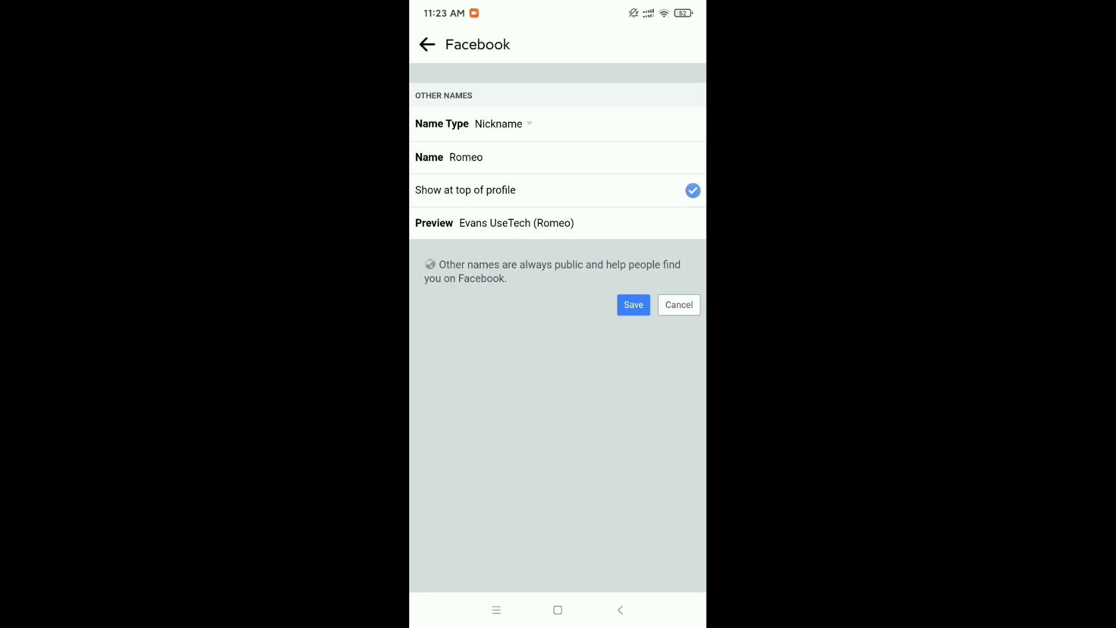
click(633, 304)
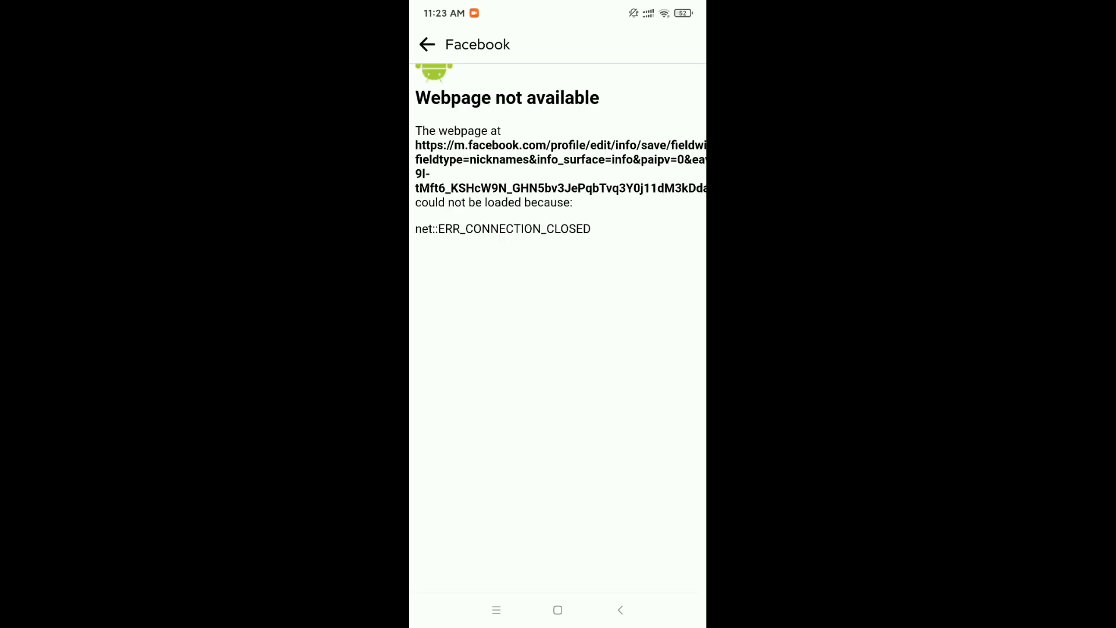
click(620, 610)
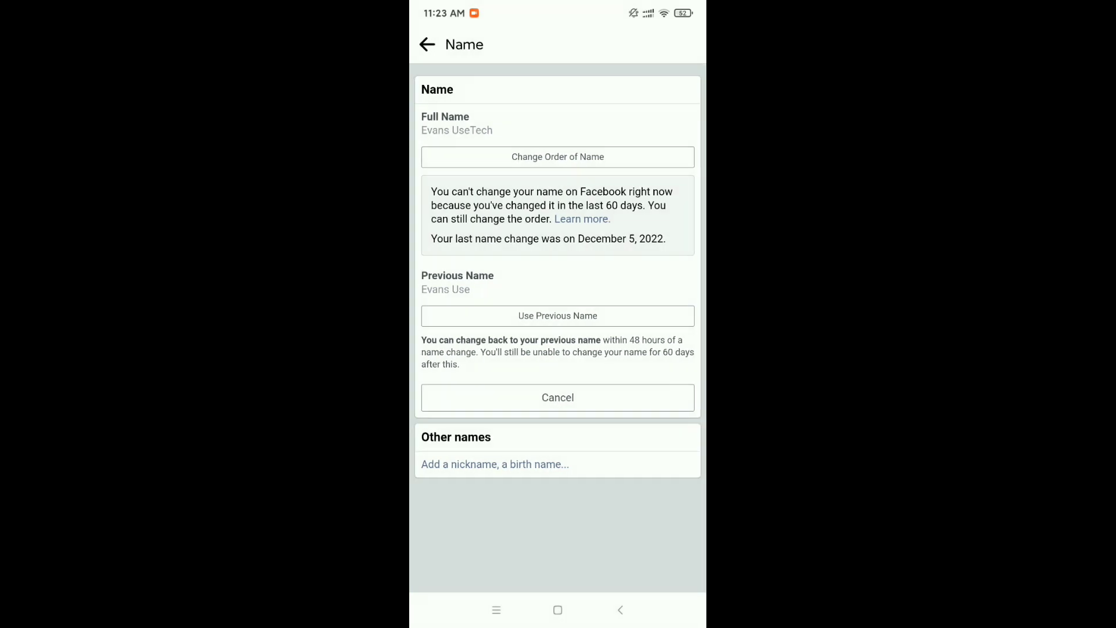
Step: Re-enter nickname Romeo, set it to show at top of profile, and save successfully
click(518, 471)
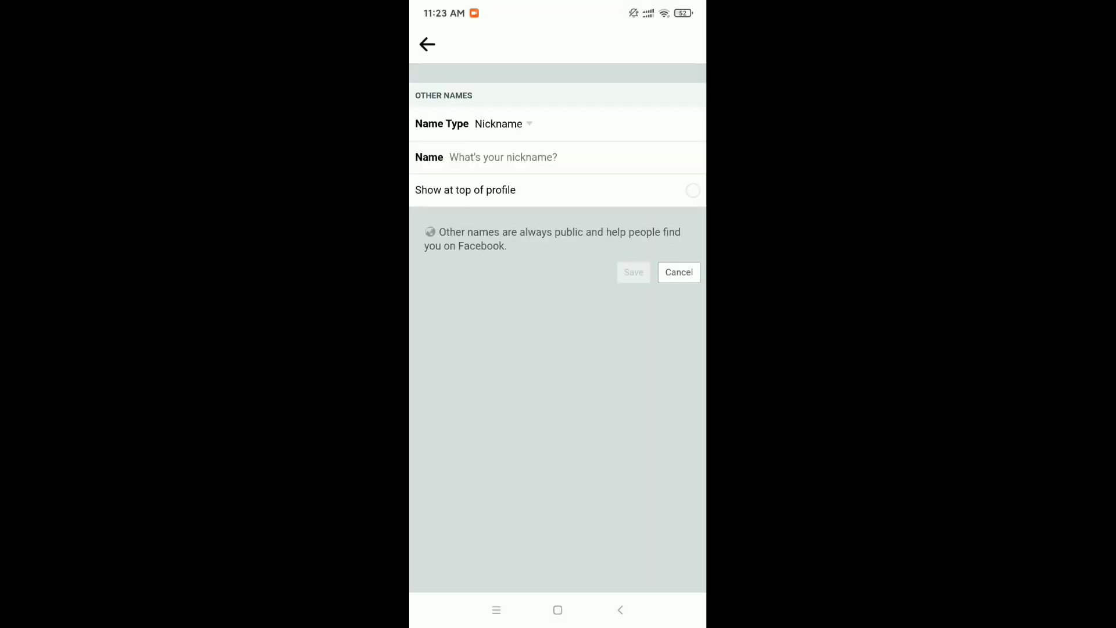
click(576, 157)
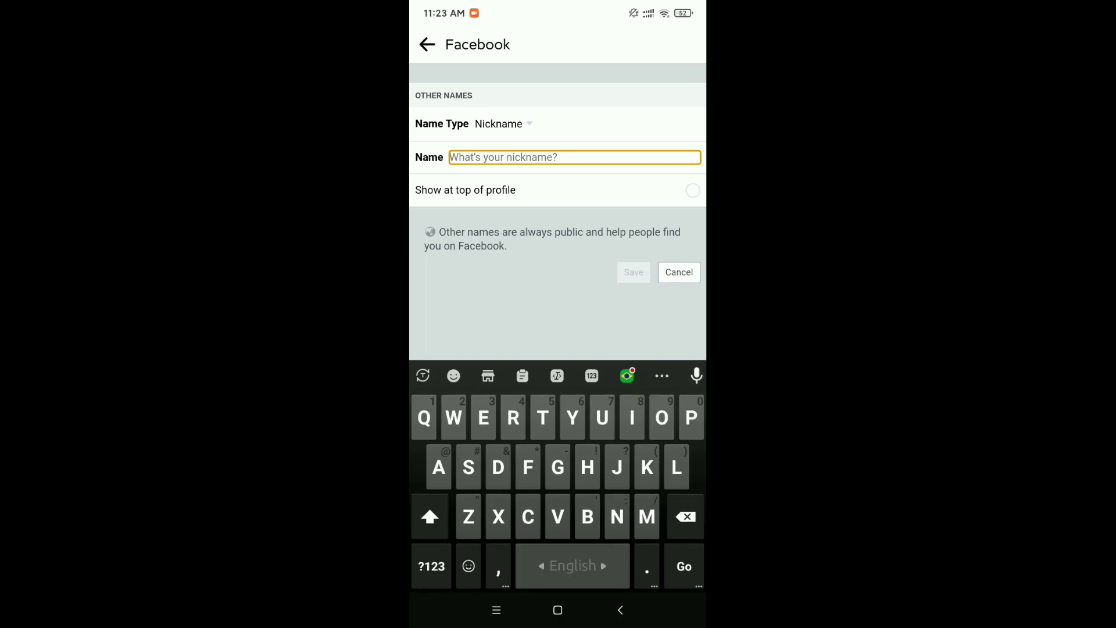
text(Romeo)
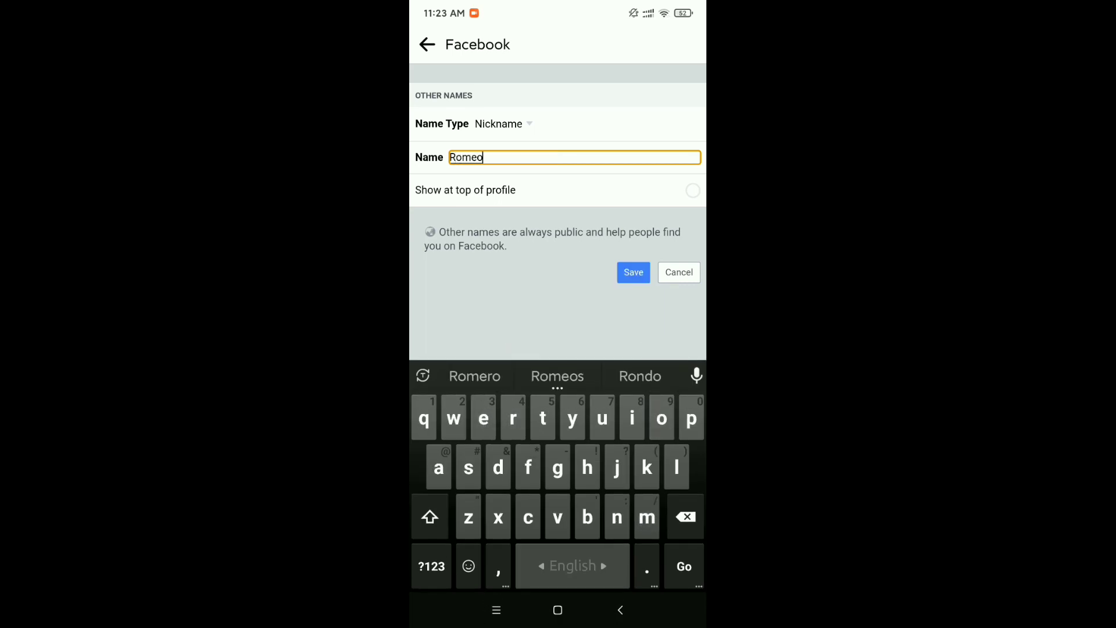
click(693, 188)
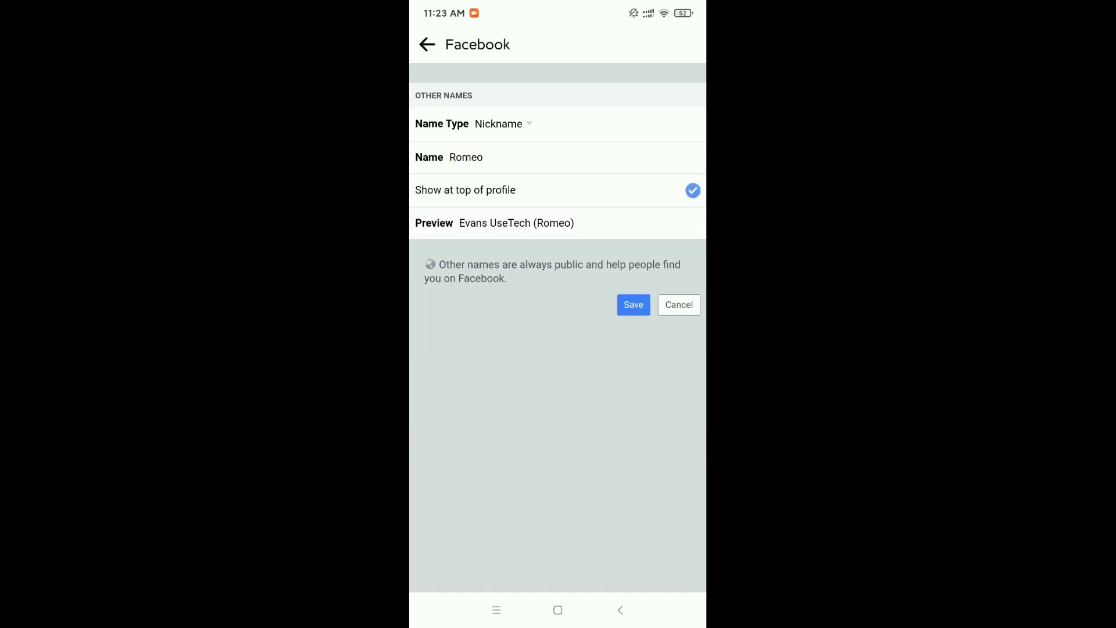
click(634, 304)
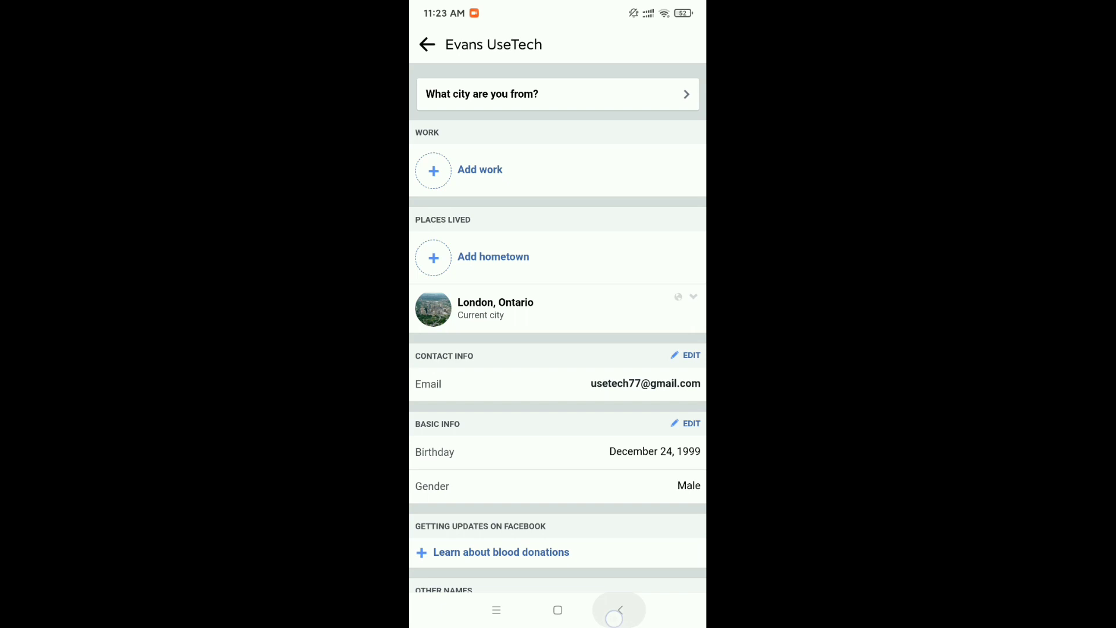
Step: Back out to the menu and reopen your profile to confirm '(Romeo)' after the name
click(620, 609)
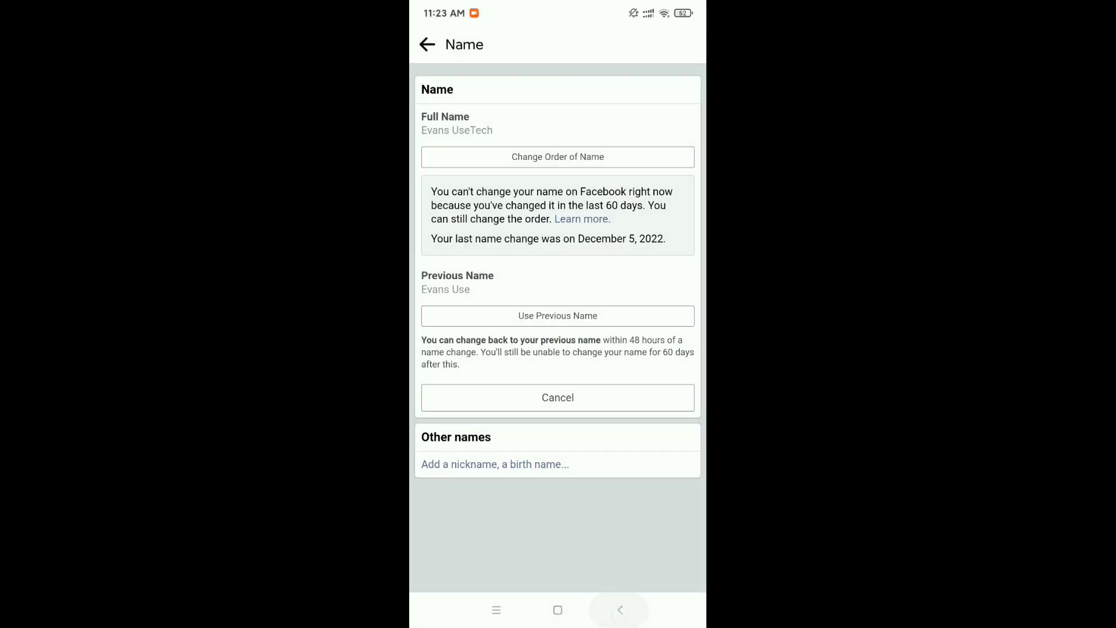
click(619, 610)
click(620, 610)
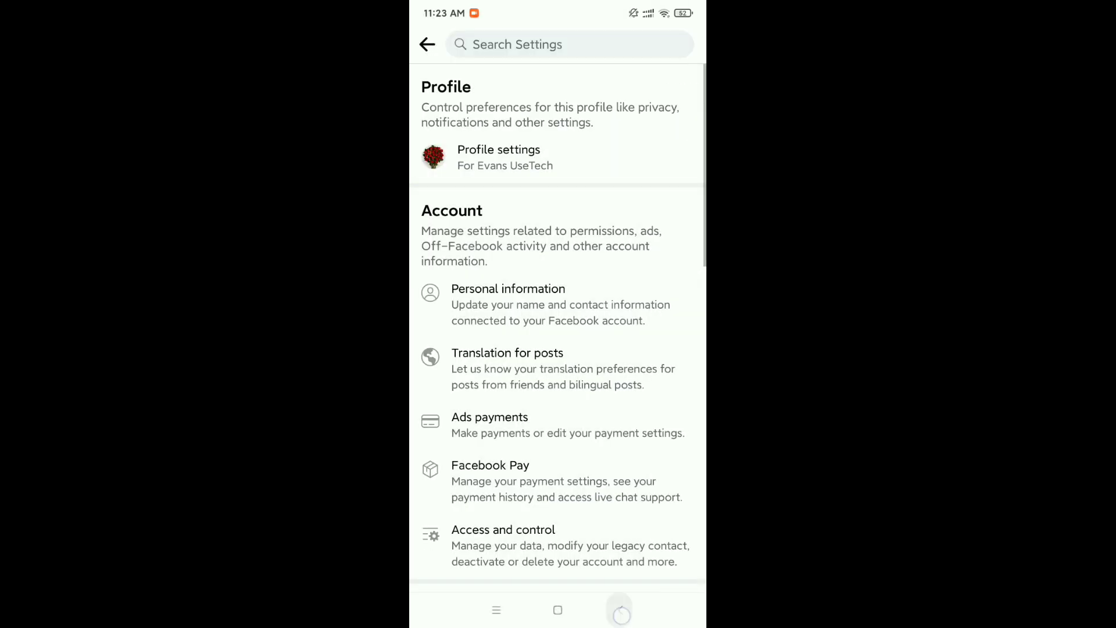
click(587, 376)
scroll(558, 349, up, 5)
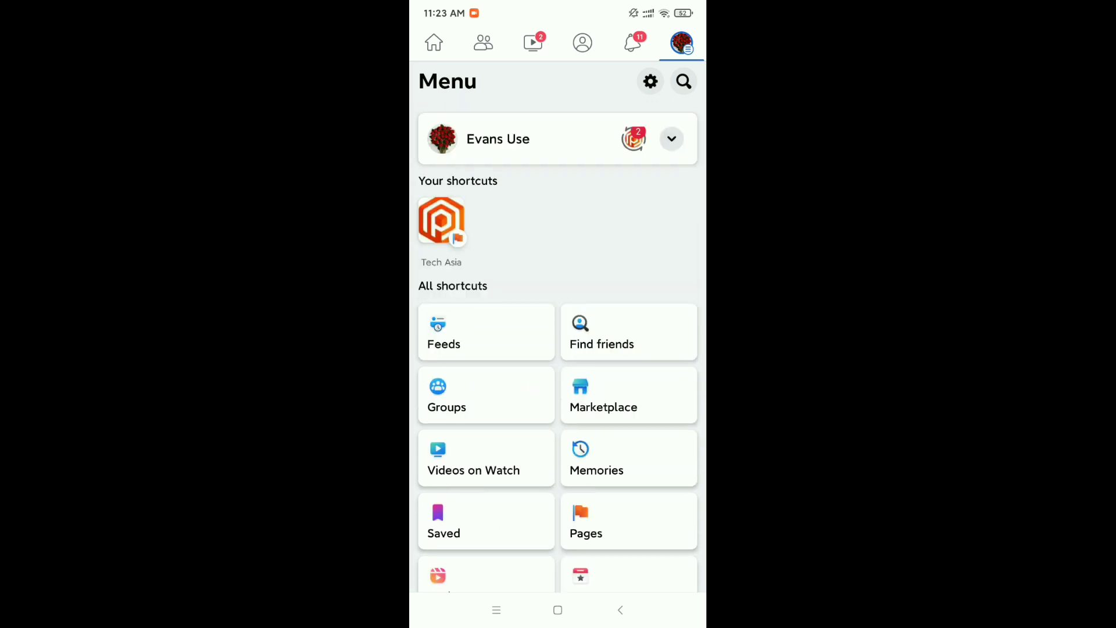
click(507, 141)
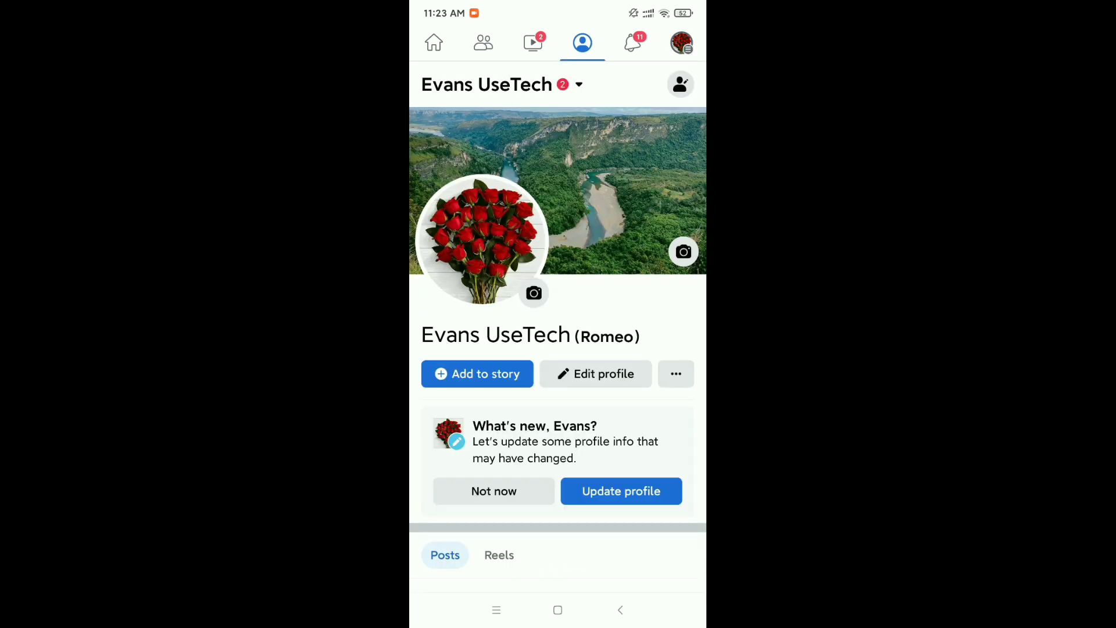